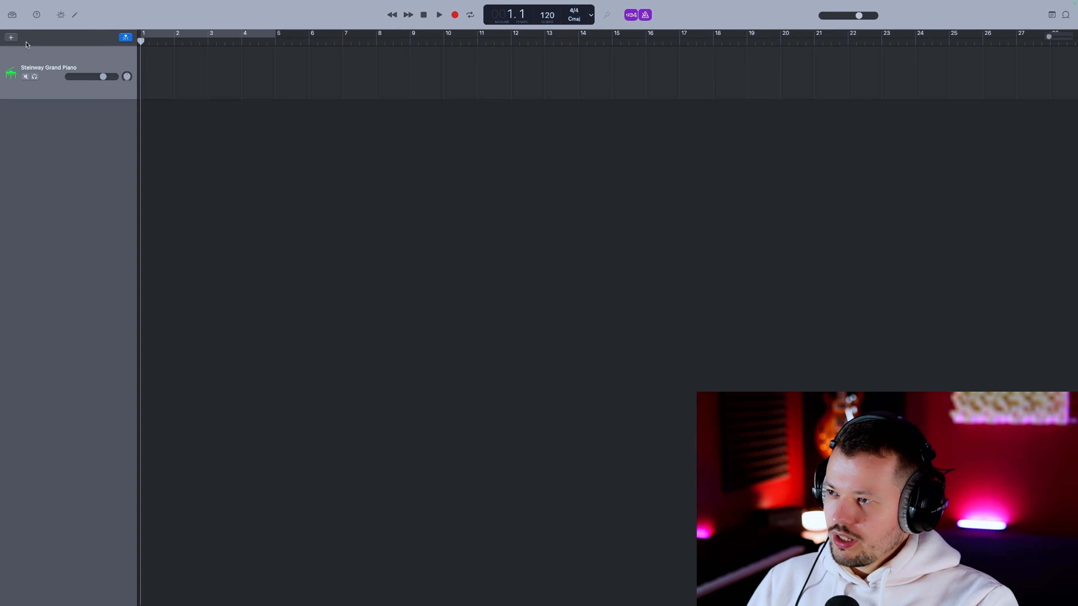
Add a new MIDI software instrument track and hide the sound library
click(11, 38)
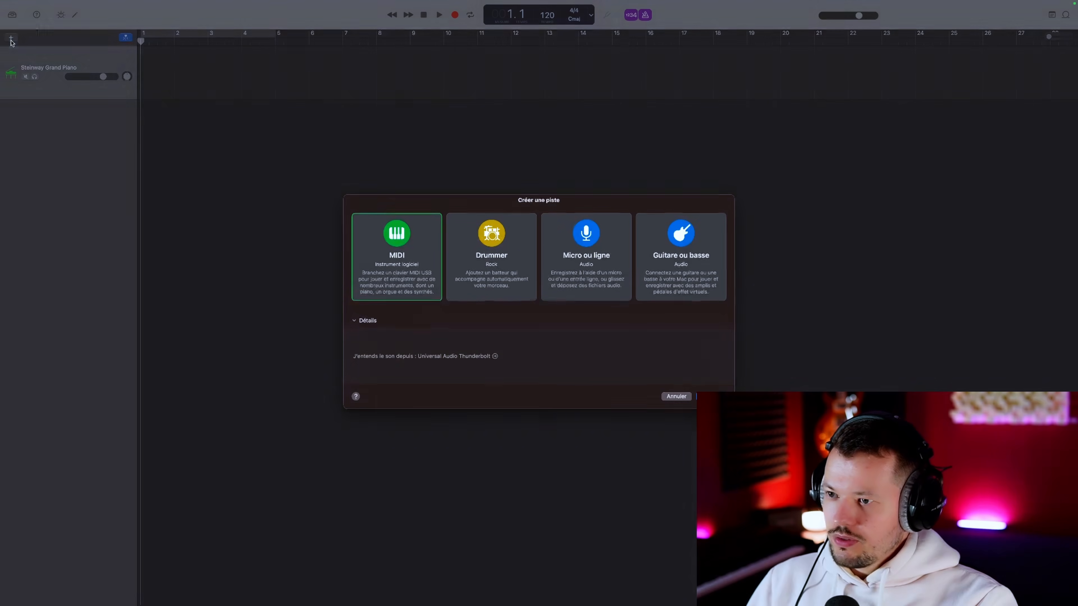
double_click(396, 287)
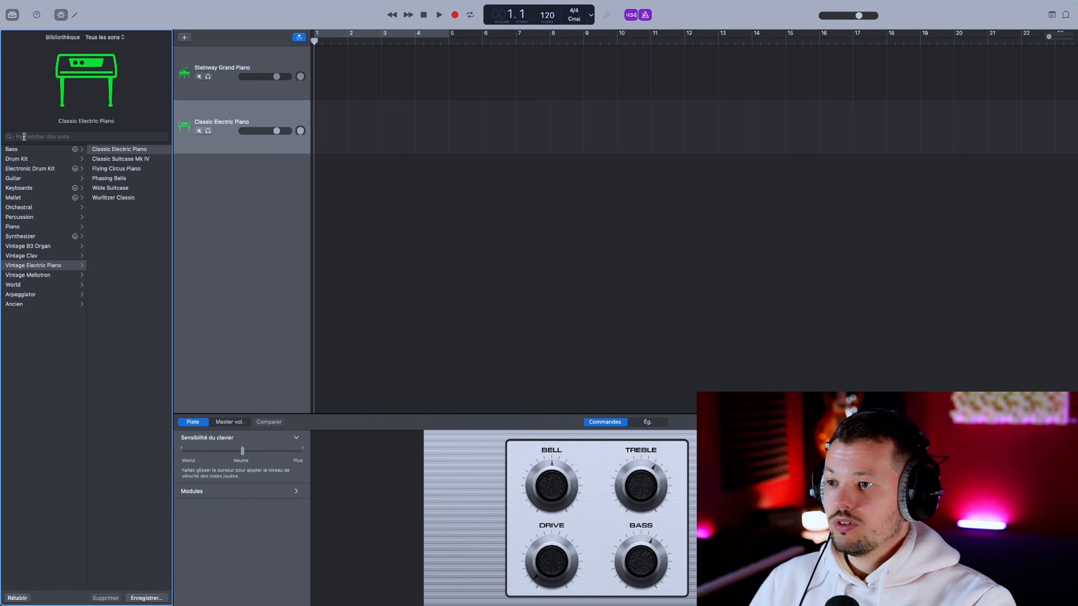
click(12, 14)
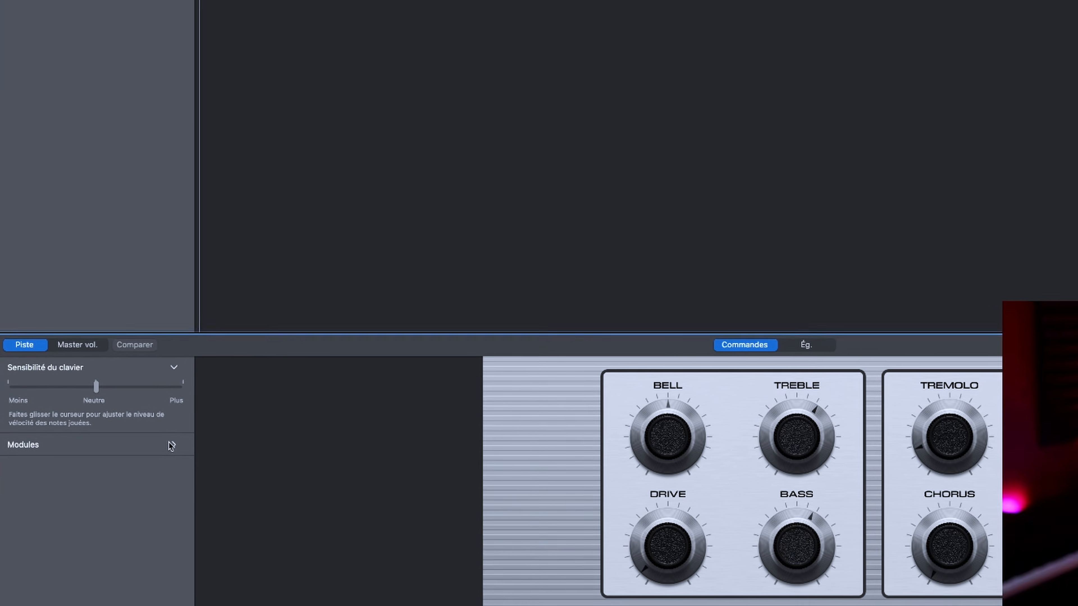
Replace the E-Piano instrument module on the Classic Electric Piano track with Apple's AUSampler
click(128, 485)
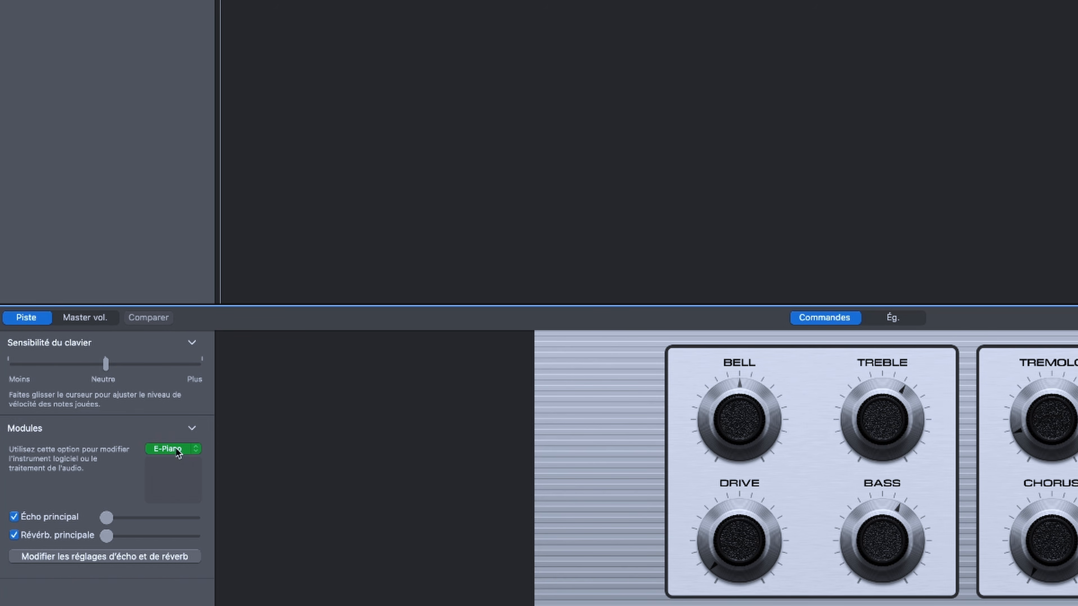
click(199, 451)
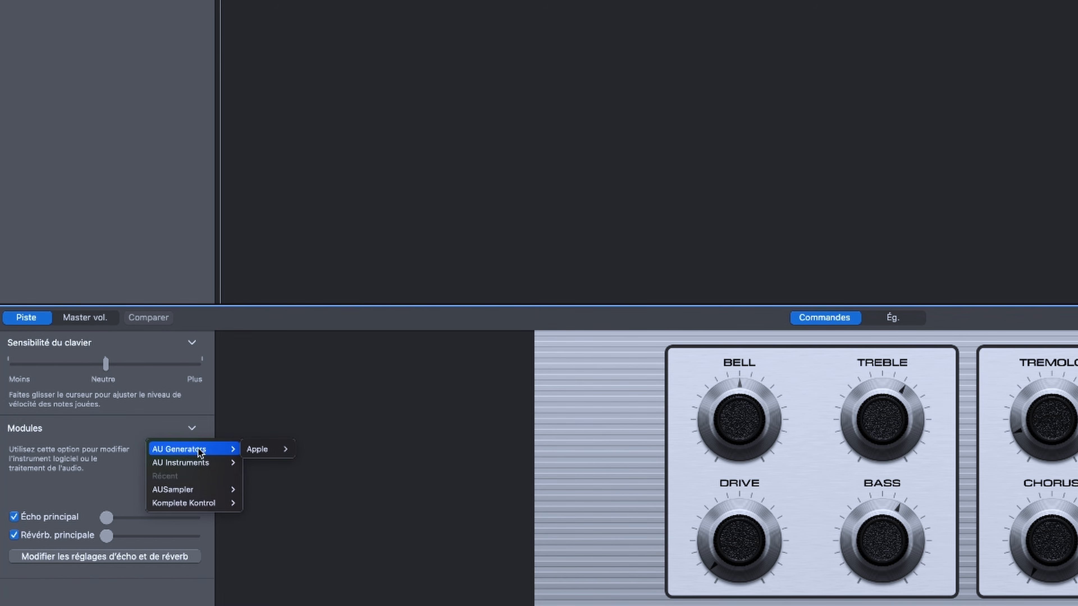
mouse_move(200, 463)
mouse_move(264, 465)
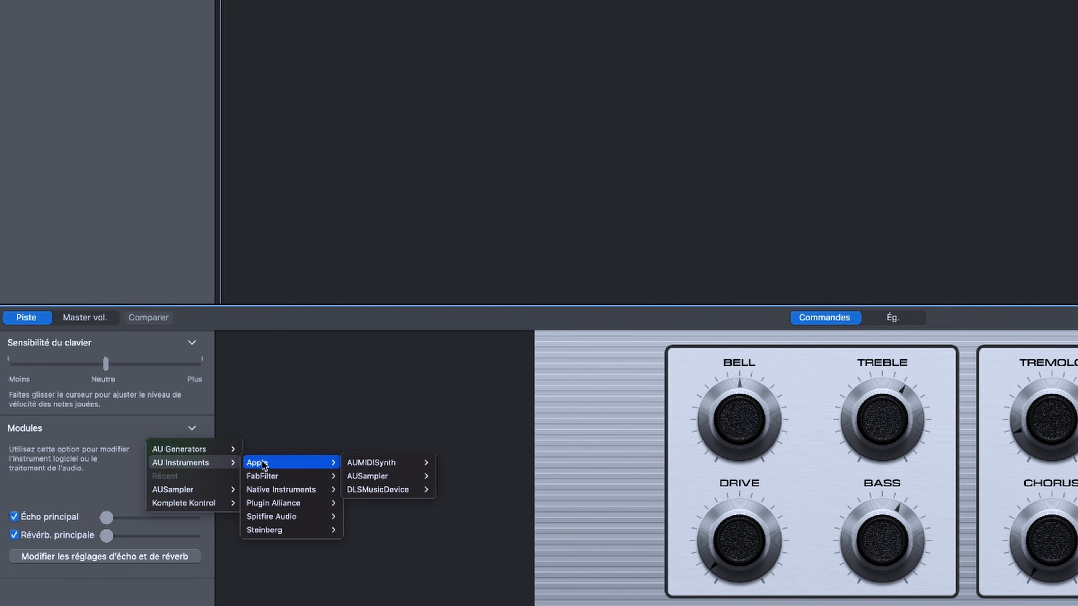
click(397, 476)
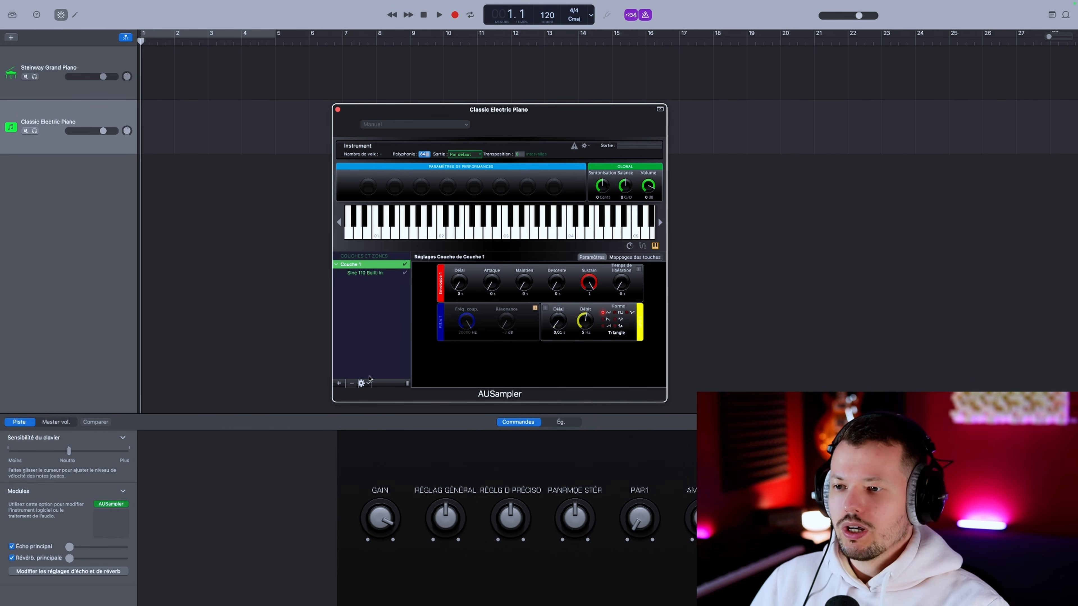
Audition the sampler's default sound by playing a note repeatedly on its on-screen keyboard
click(492, 234)
click(493, 235)
click(492, 235)
click(492, 234)
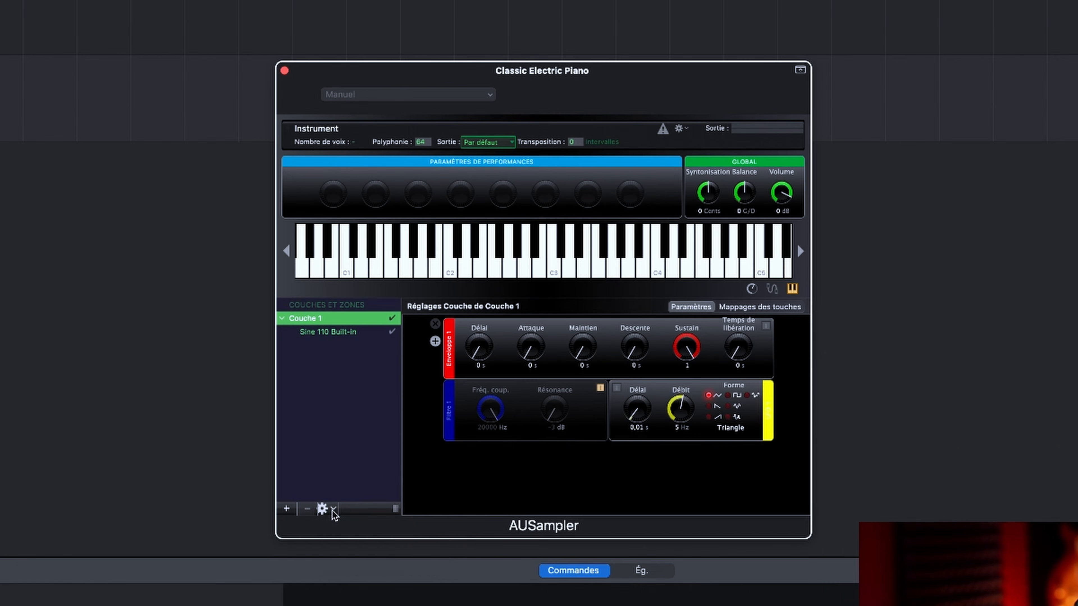
Add the sample SON TEST GARAGEBAND.wav to Couche 1 and remove the Sine 110 Built-in zone
click(333, 511)
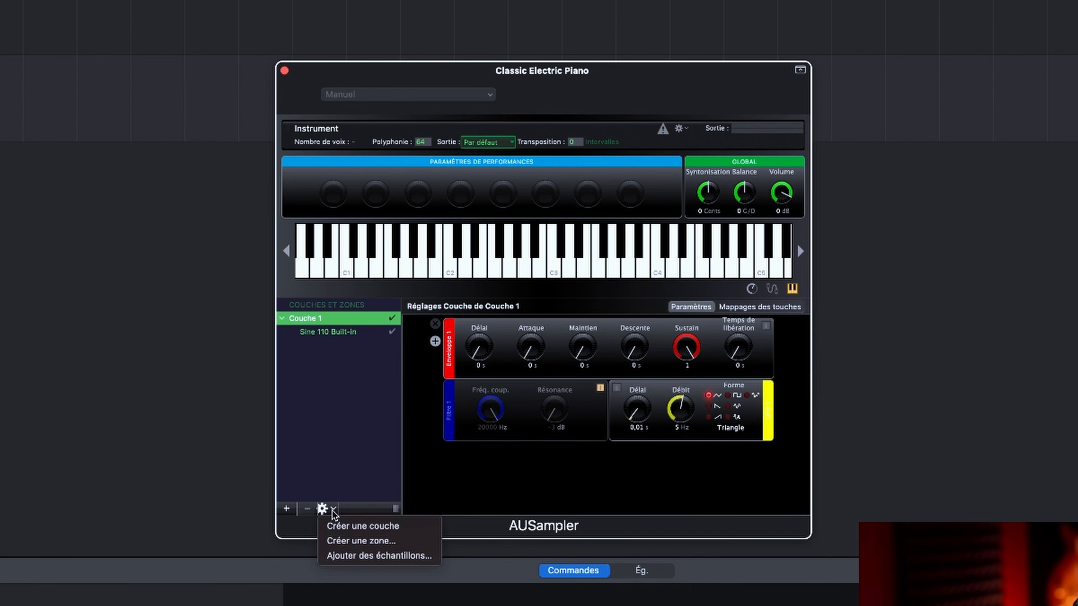
click(355, 554)
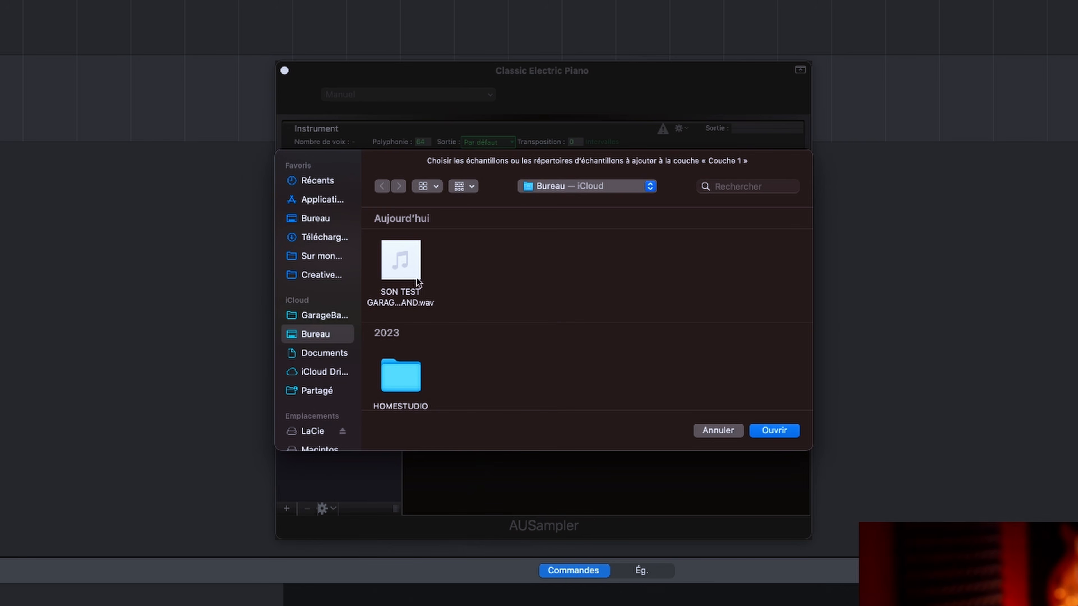
click(409, 271)
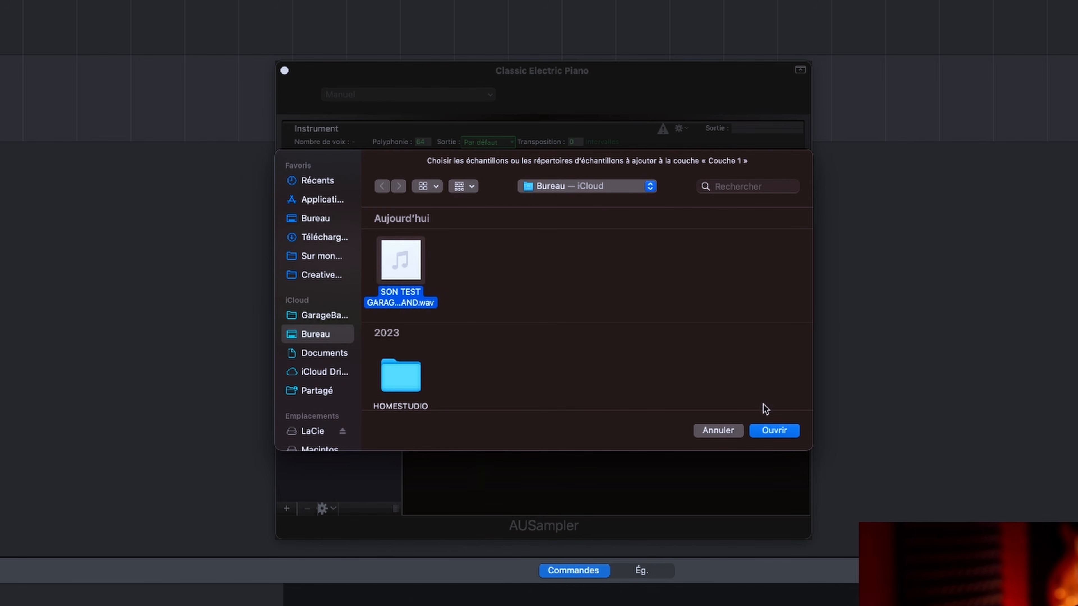
click(767, 431)
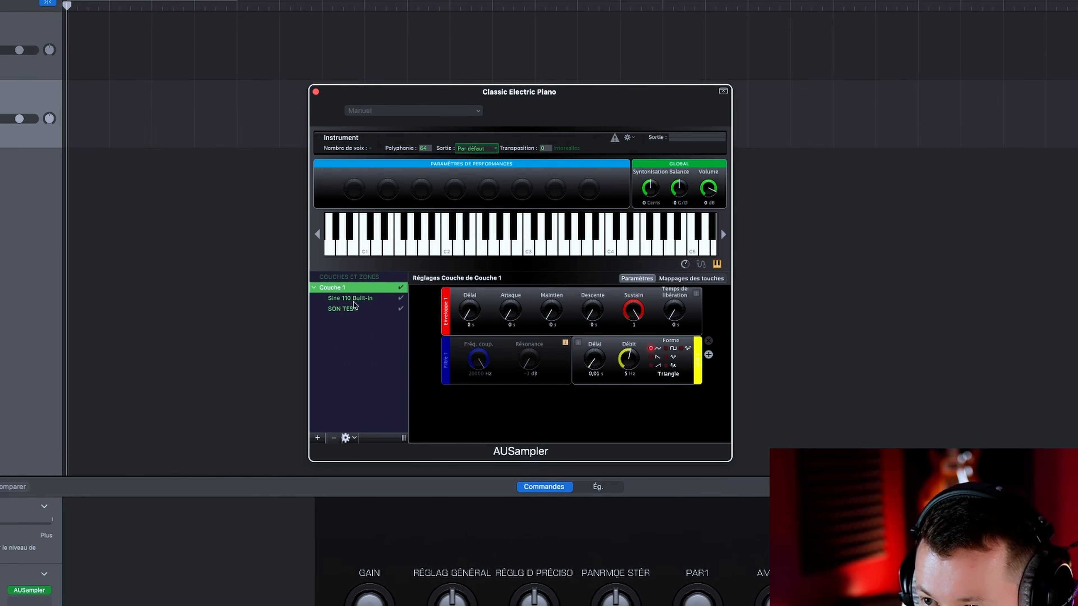
click(367, 274)
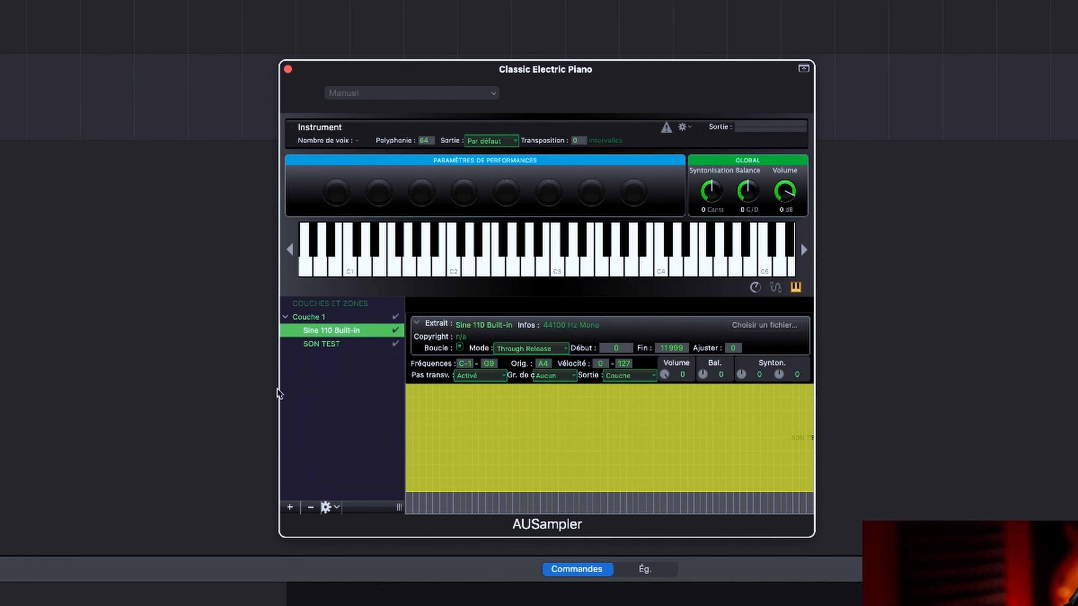
click(310, 507)
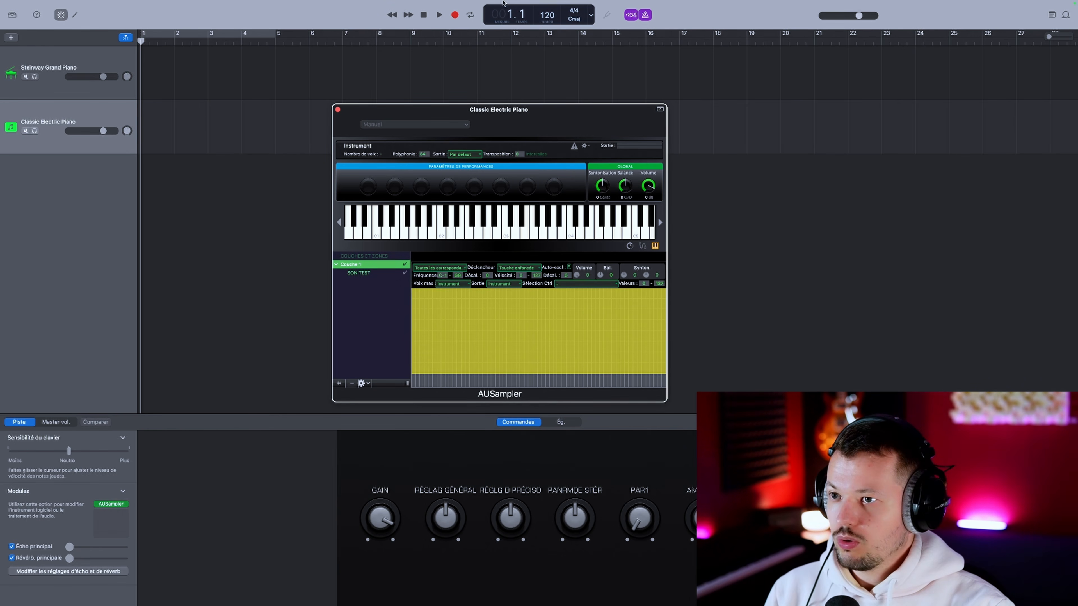
Record a short test take with the sample on the Classic Electric Piano track and delete the recorded region
click(259, 114)
key(r)
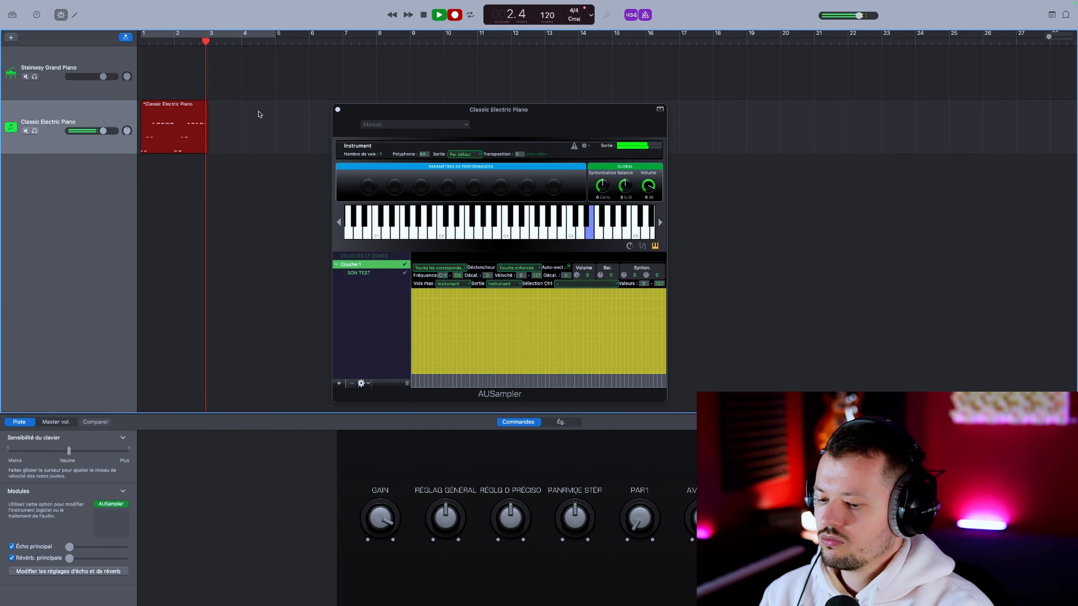
key(space)
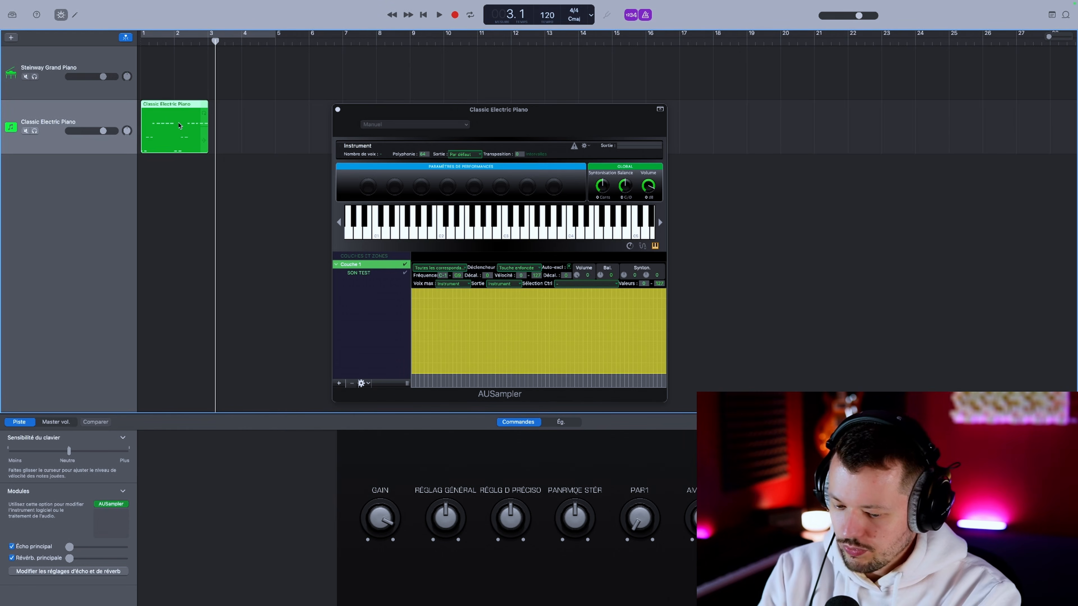
key(Delete)
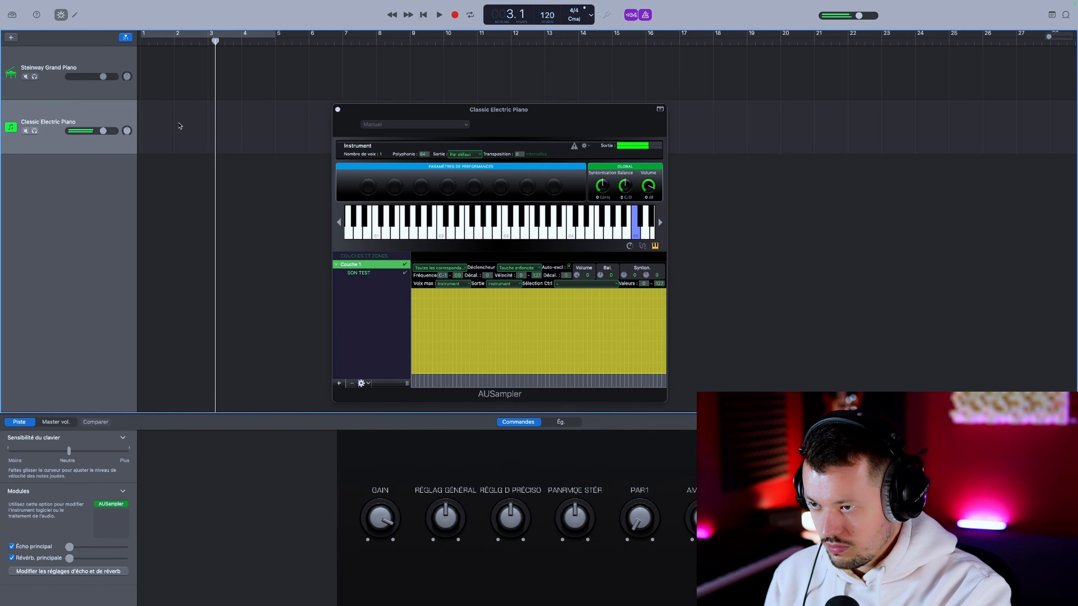
Compare the sample's pitch with the Steinway Grand Piano by playing notes on the two tracks alternately
click(82, 64)
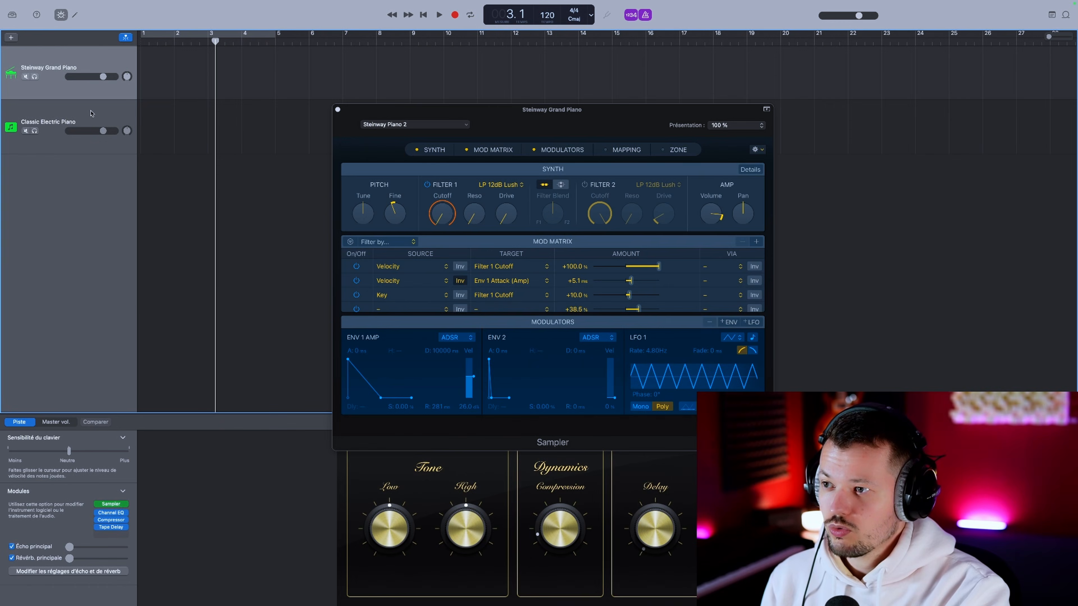
click(91, 114)
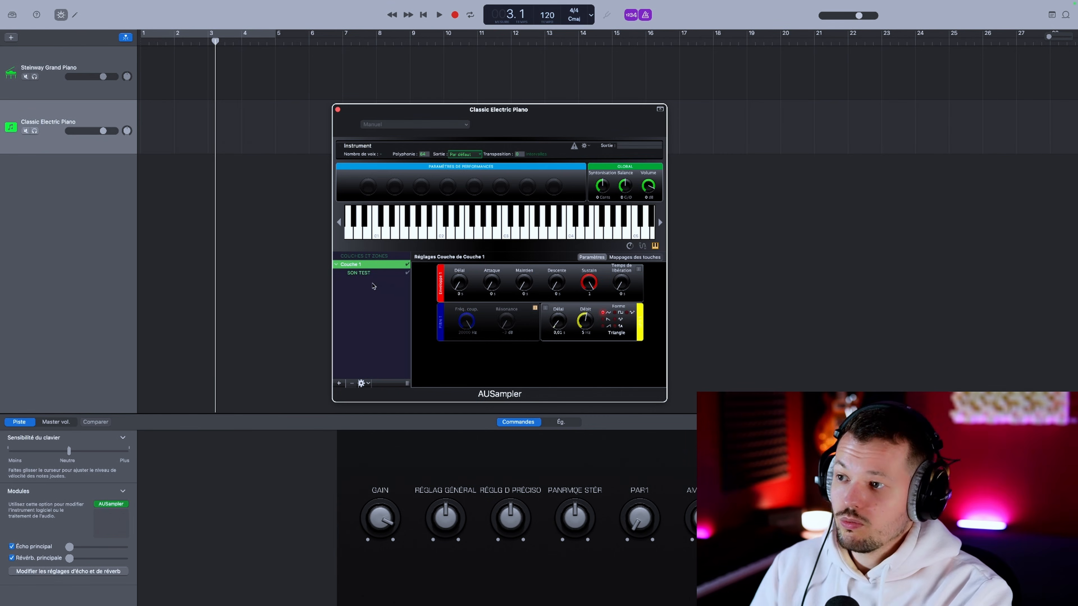
click(359, 274)
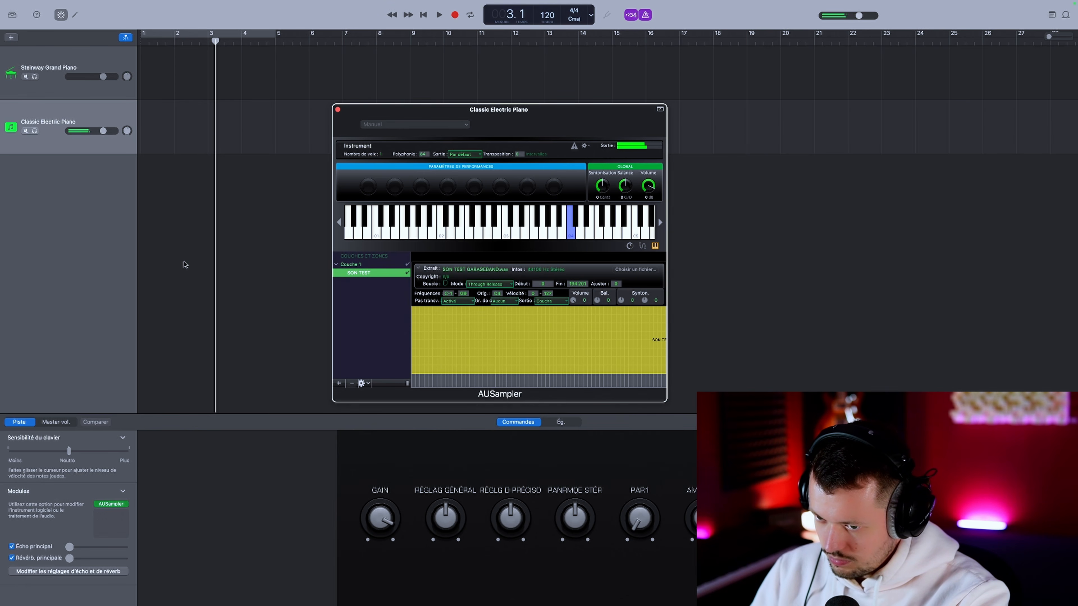
click(82, 62)
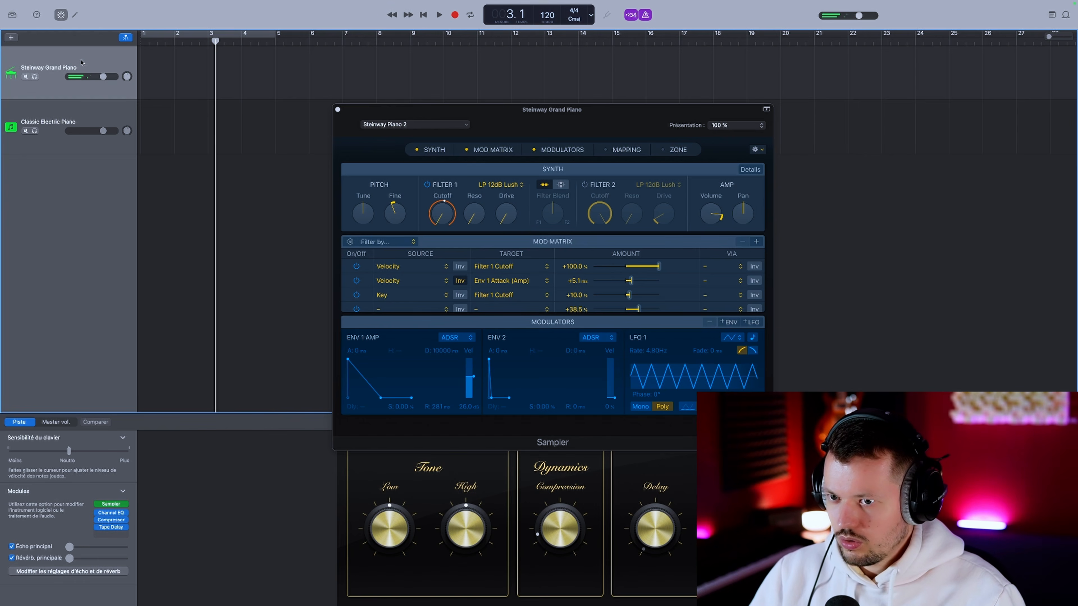
click(97, 109)
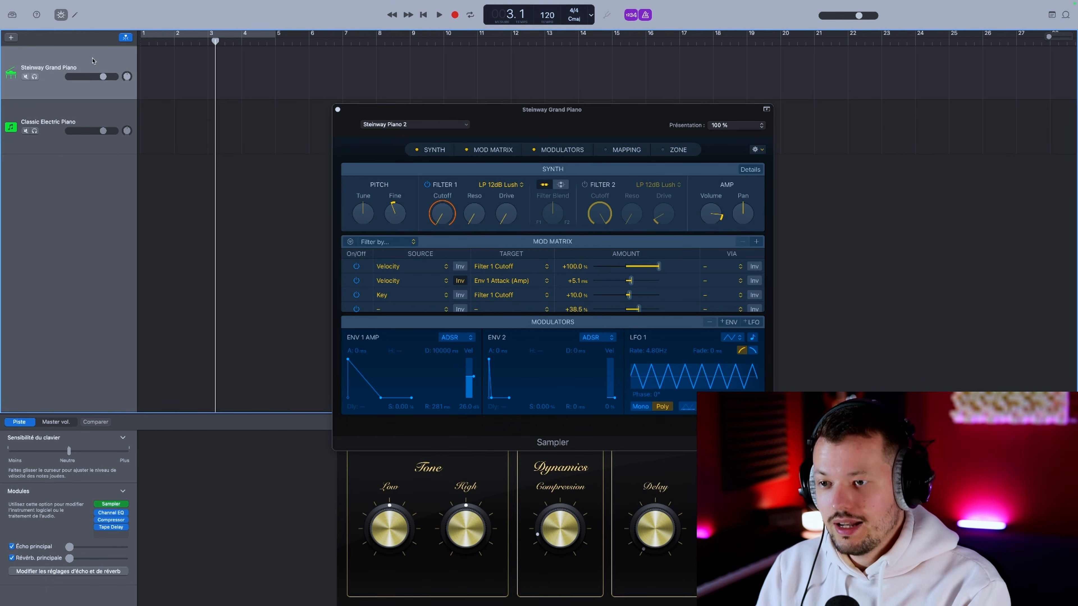
click(107, 106)
Set the original note of the SON TEST zone to A#4
click(360, 272)
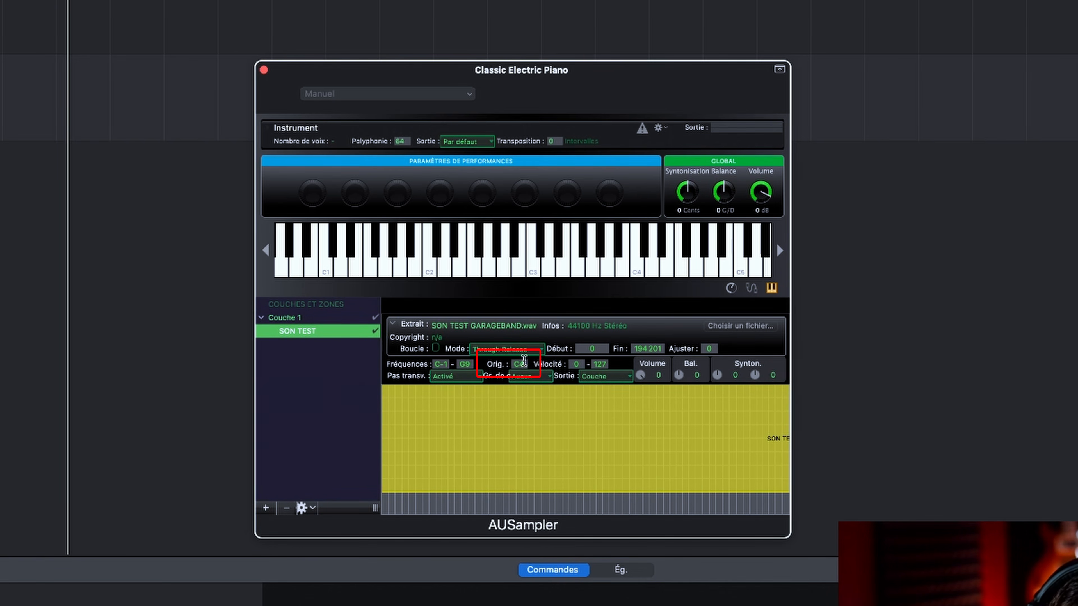
double_click(518, 363)
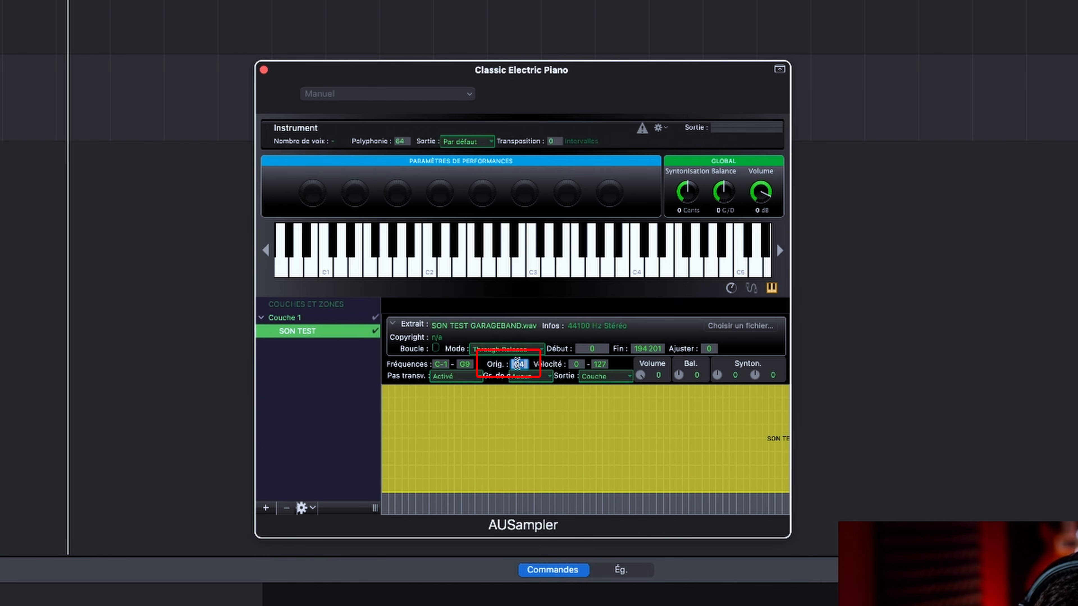
text(A#4)
key(Return)
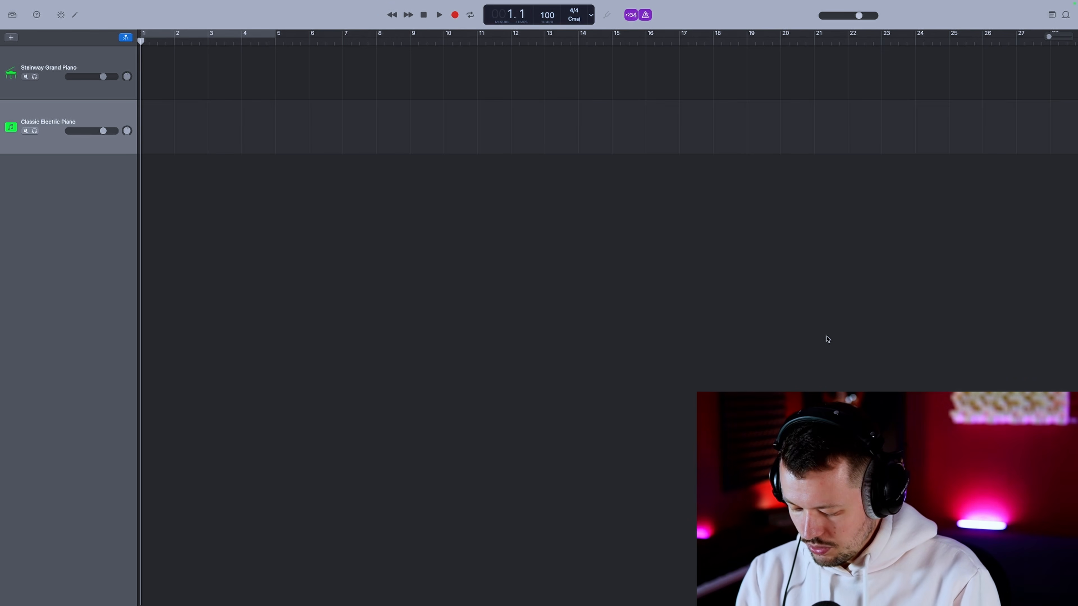
Record a MIDI part with the sampler on the Classic Electric Piano track, starting at bar 1
key(r)
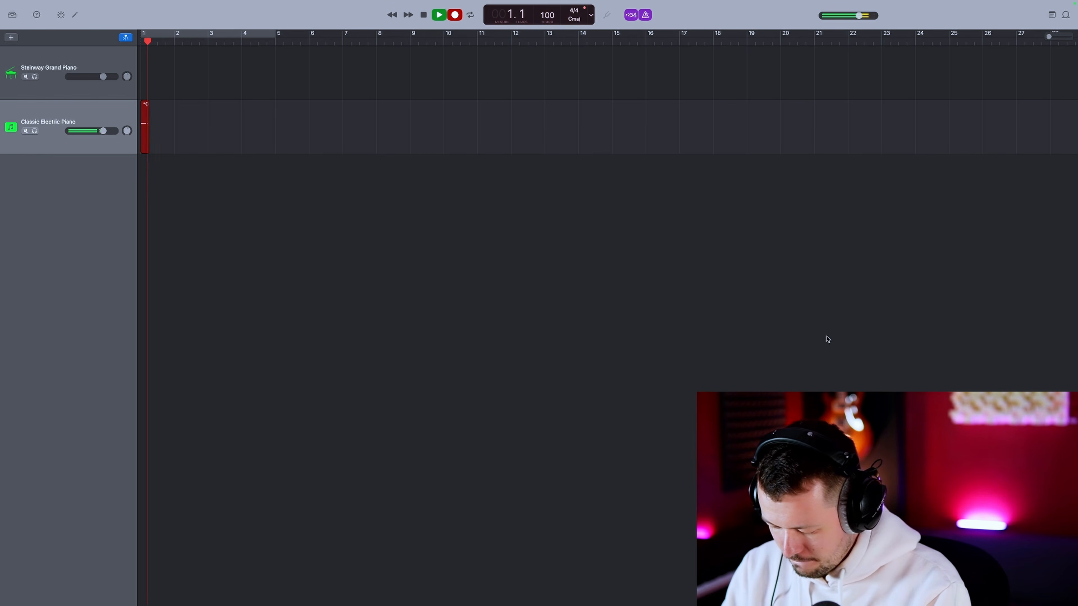